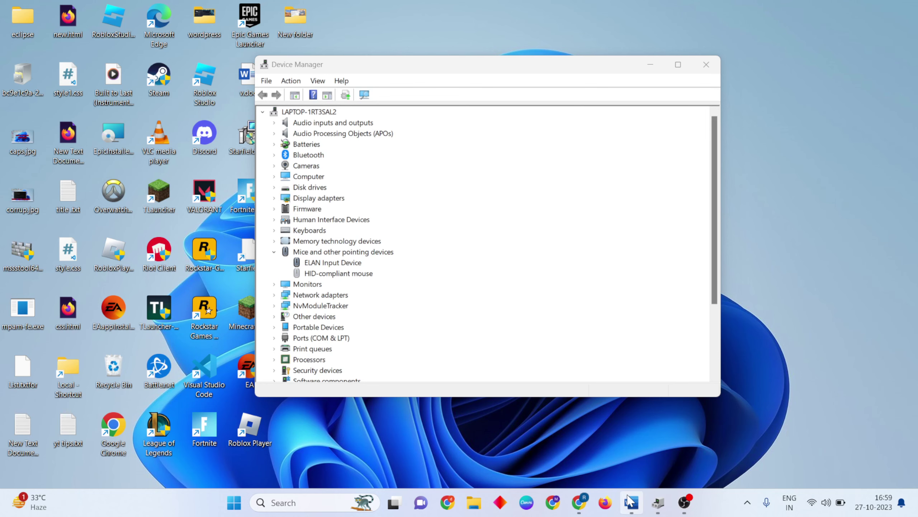
Switch from Device Manager to the v.docx Word notes on the HID mouse fix
click(631, 502)
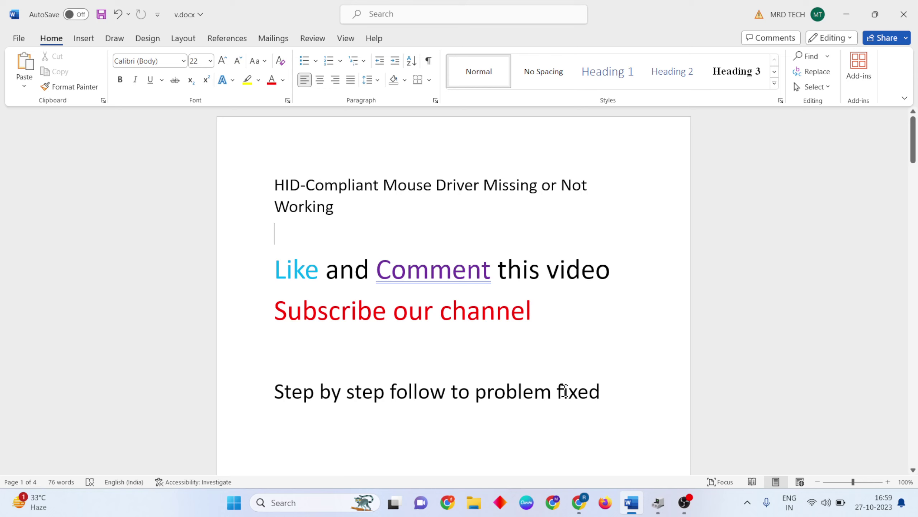
Scroll the notes down to the 1.Service and 2.Reinstall HID mouse fix steps
scroll(564, 390, down, 2)
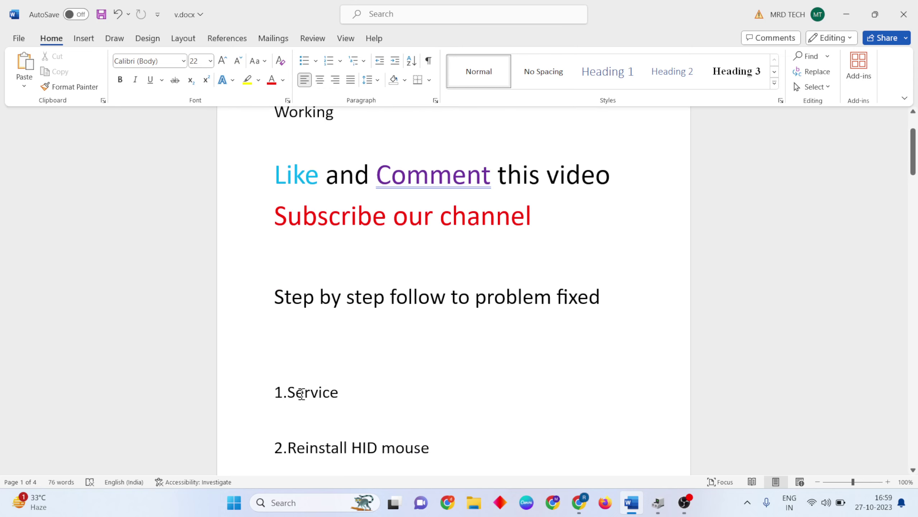
Search Windows for 'services' and launch the Services app
click(280, 503)
text(se)
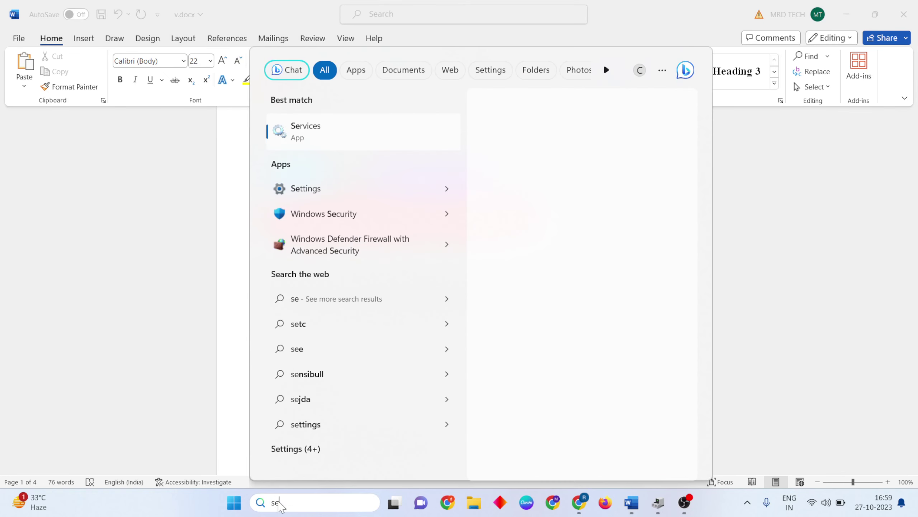
text(rvices)
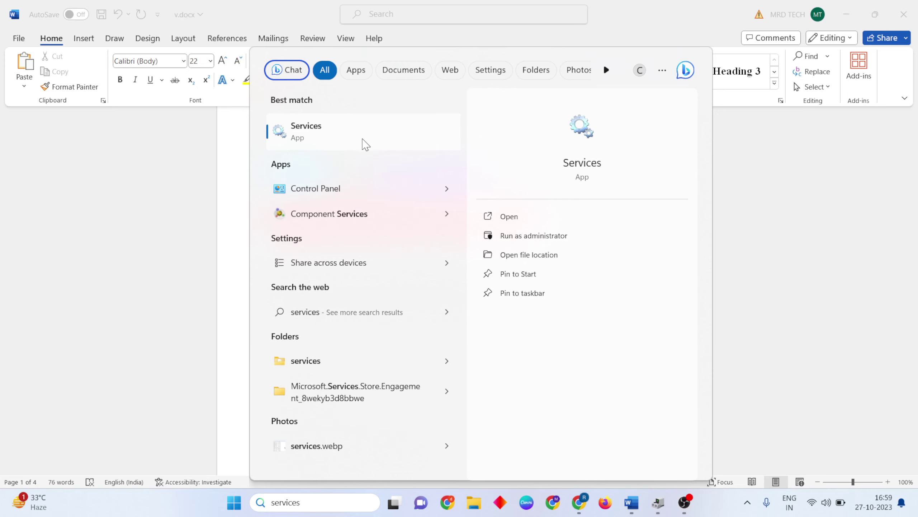
click(363, 144)
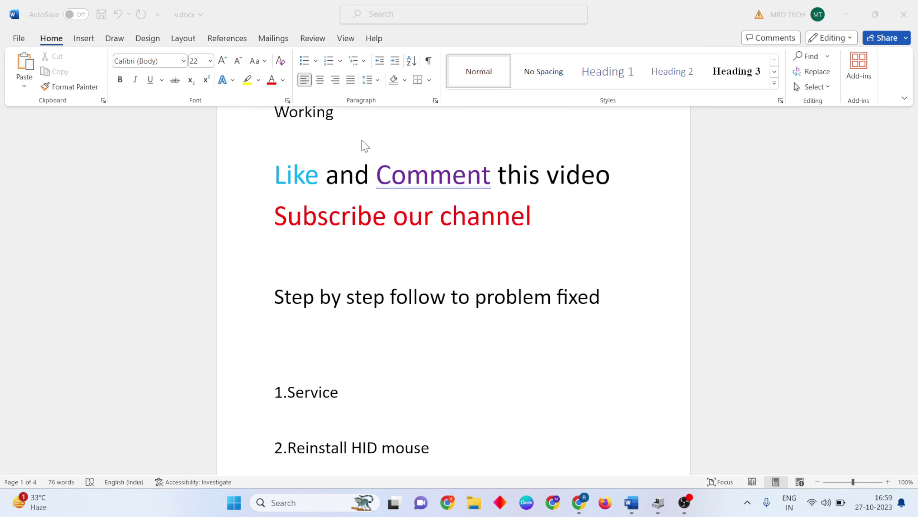
Scroll through the services list and select File History Service
scroll(453, 309, down, 7)
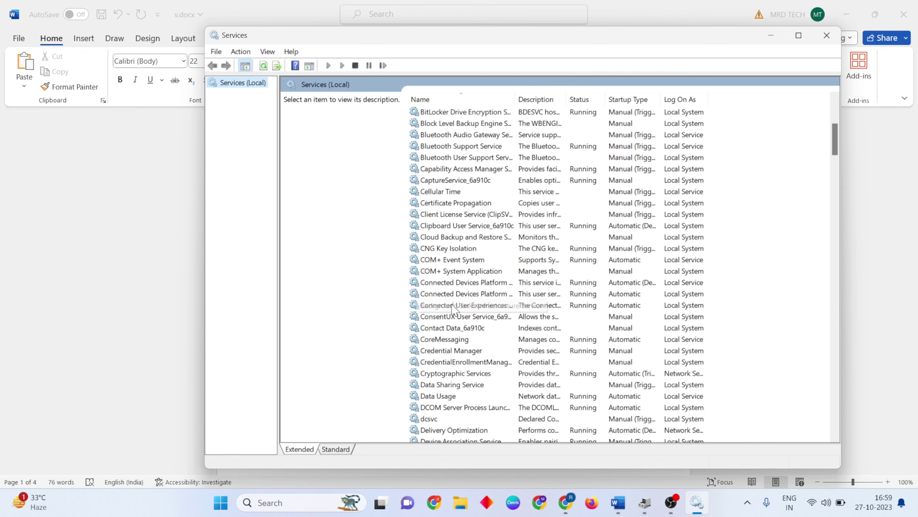
scroll(453, 310, down, 20)
scroll(454, 309, up, 10)
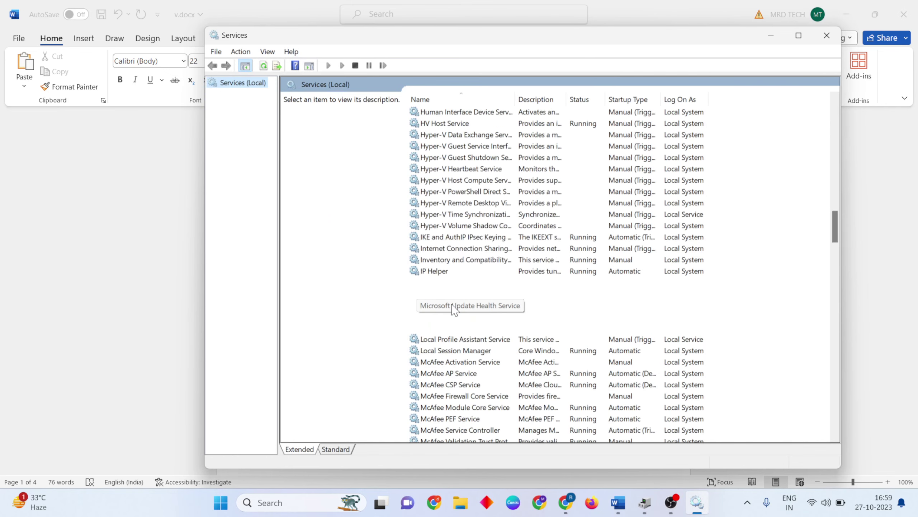
scroll(455, 309, up, 3)
scroll(453, 310, down, 10)
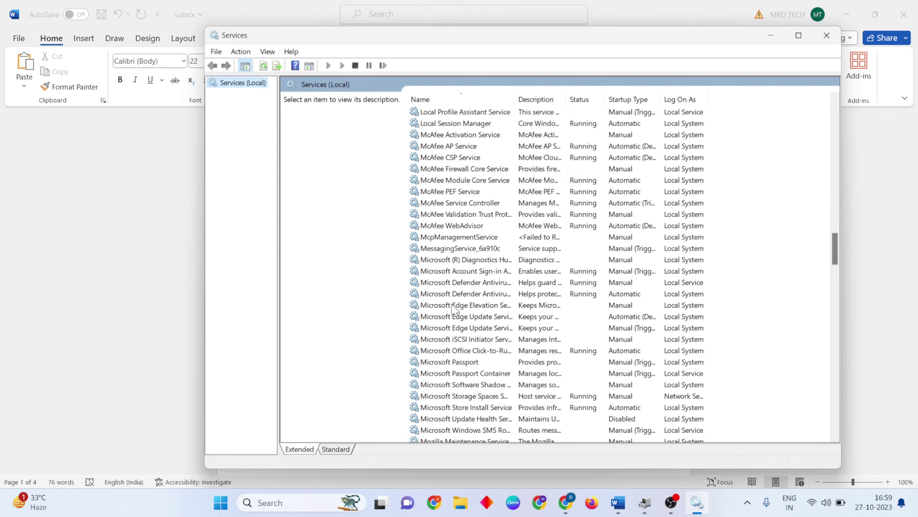
scroll(453, 309, down, 12)
scroll(453, 310, down, 18)
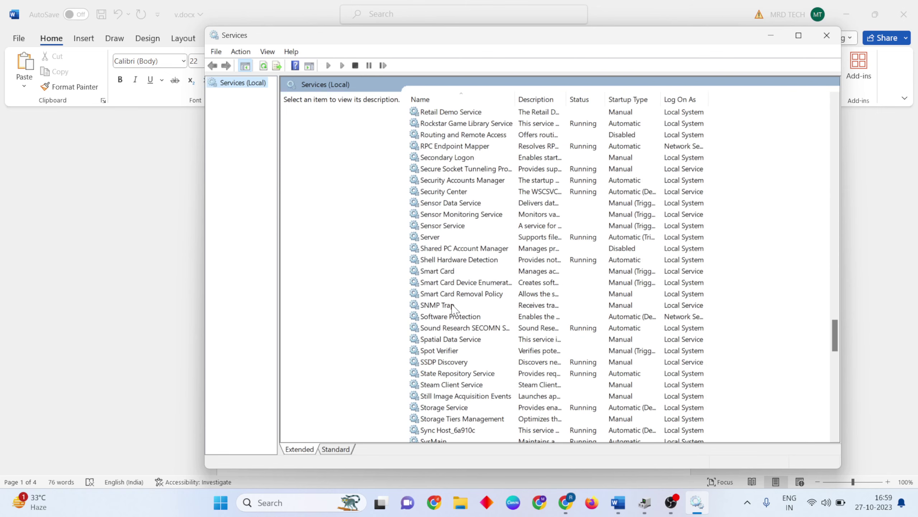
scroll(453, 309, up, 20)
click(453, 306)
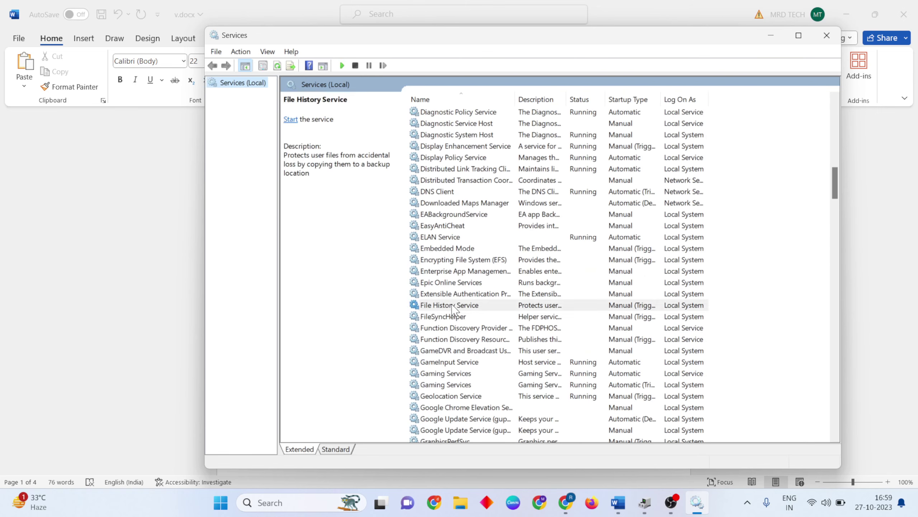
Move down to Human Interface Device Service and open its context menu
key(Down)
key(Down)
key(Down)
key(Down)
key(Down)
key(Down)
key(Down)
key(Down)
key(Down)
key(Down)
key(Down)
key(Down)
key(Down)
key(Down)
key(Down)
key(Down)
key(Down)
key(Down)
key(Down)
key(Down)
key(Down)
key(Down)
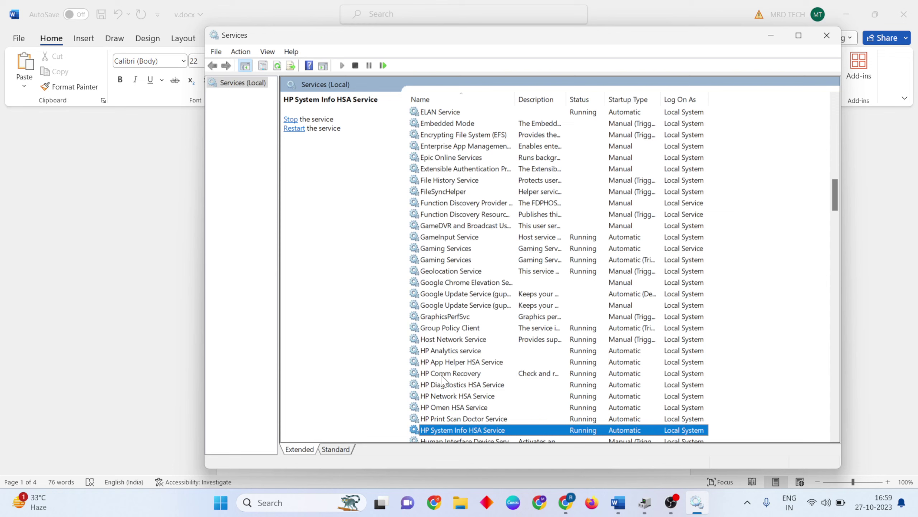
key(Down)
key(Down)
key(Down)
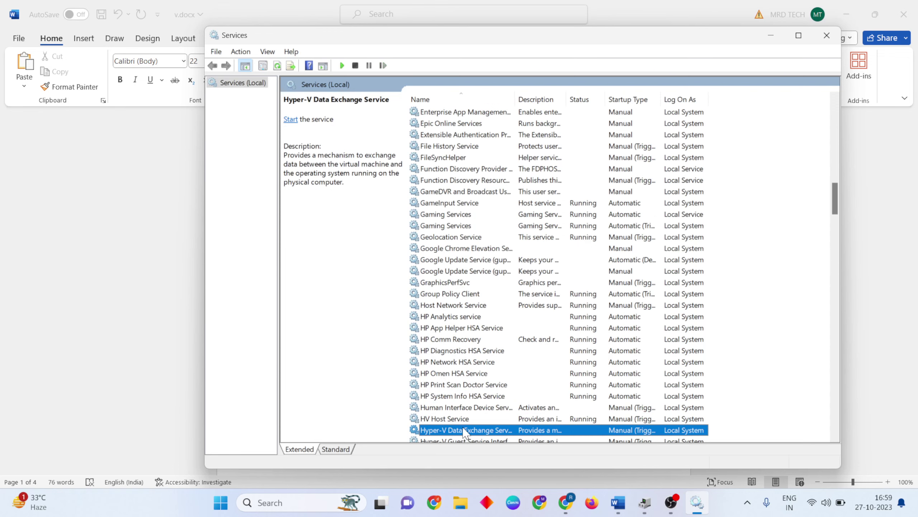
click(465, 407)
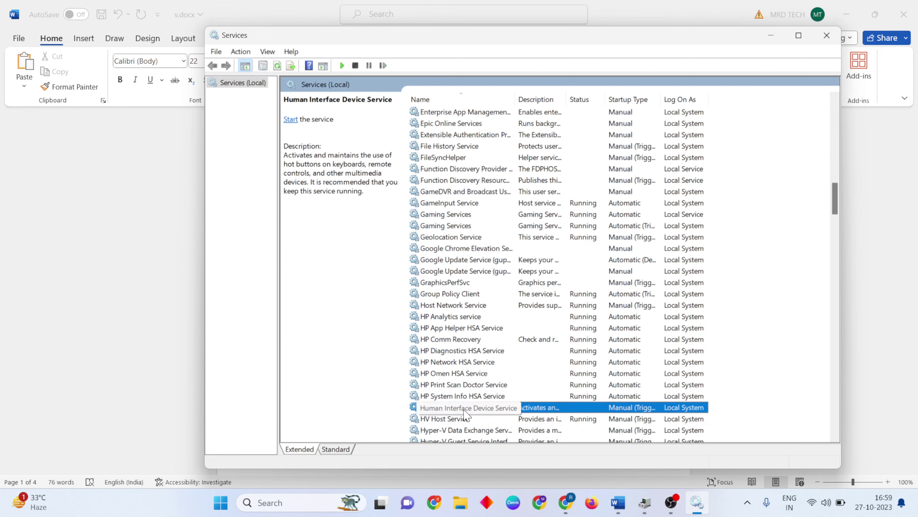
right_click(464, 411)
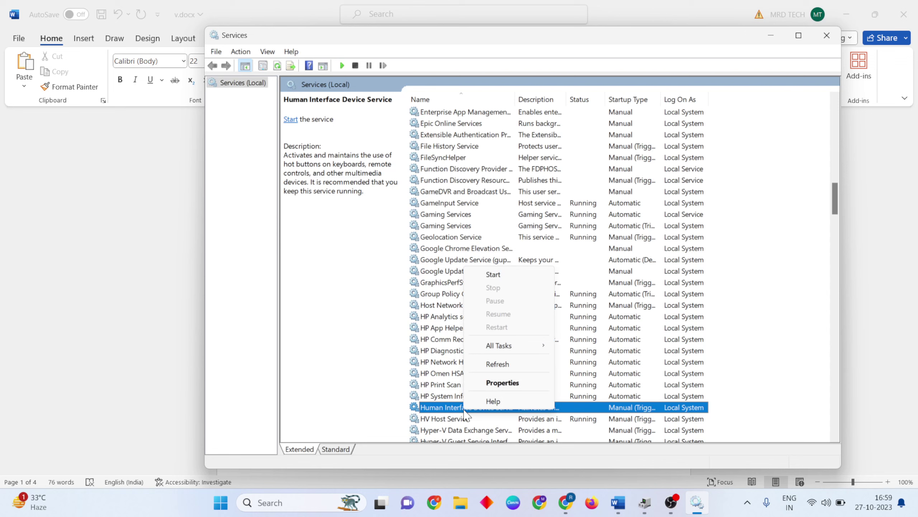
Set Human Interface Device Service to Automatic startup, start it, apply, and close Services
click(493, 384)
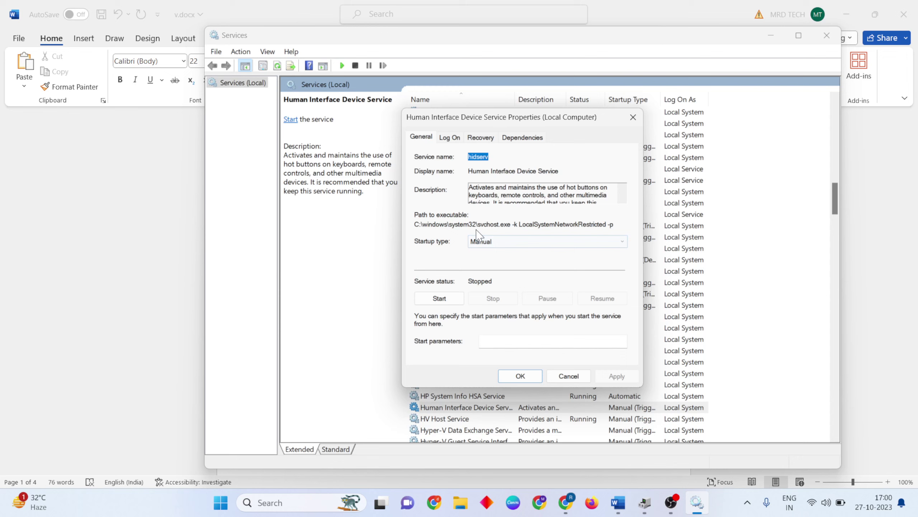
click(494, 242)
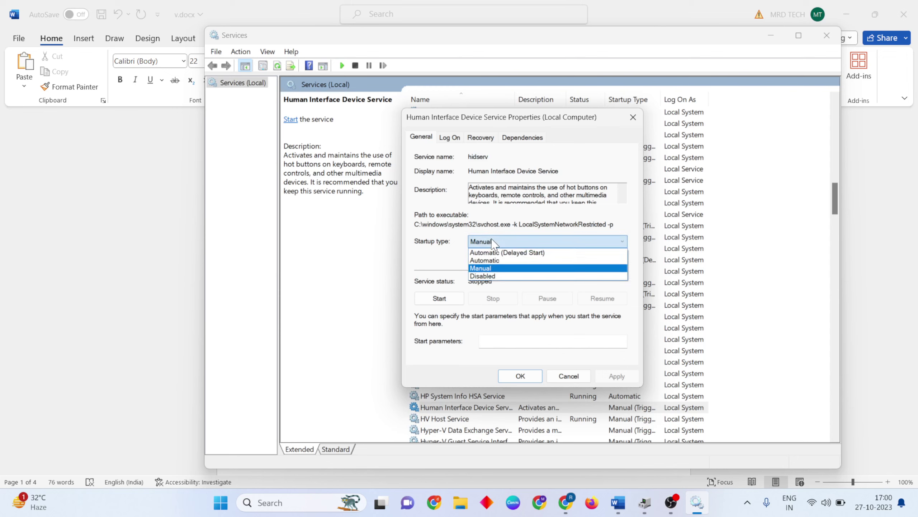
click(493, 260)
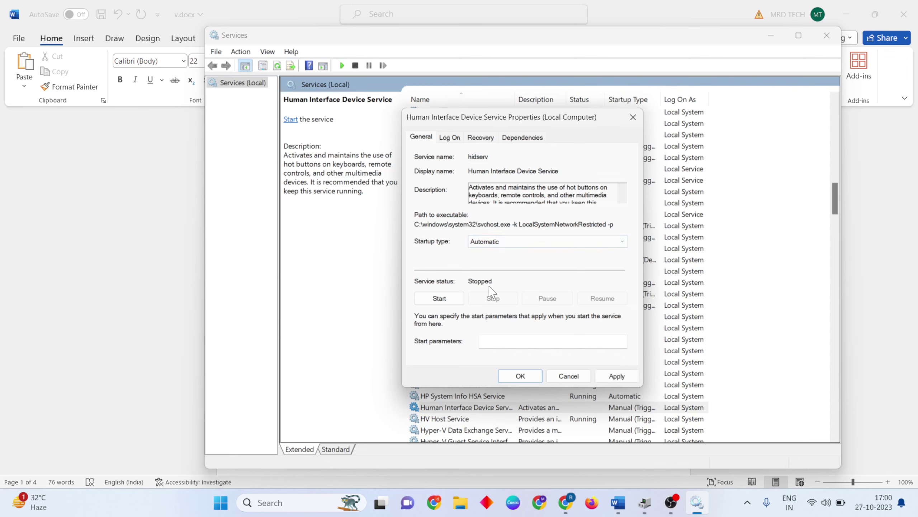
click(440, 298)
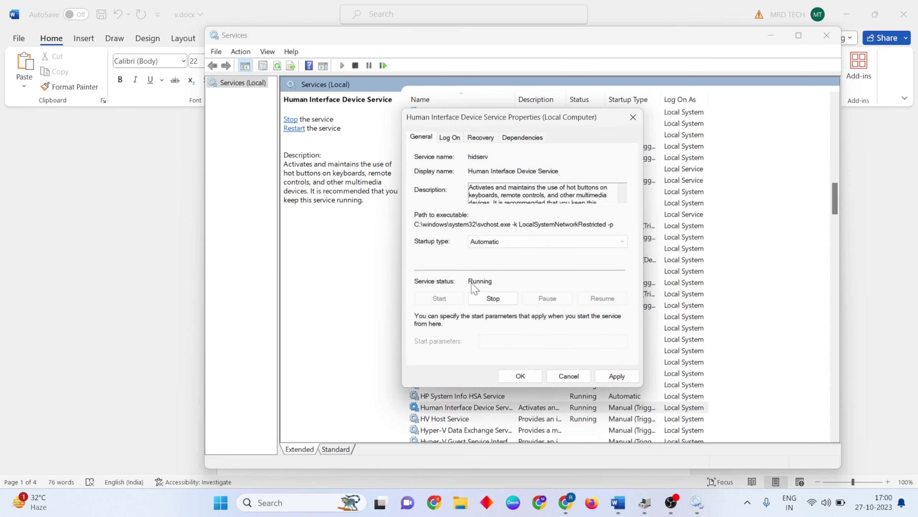
click(615, 376)
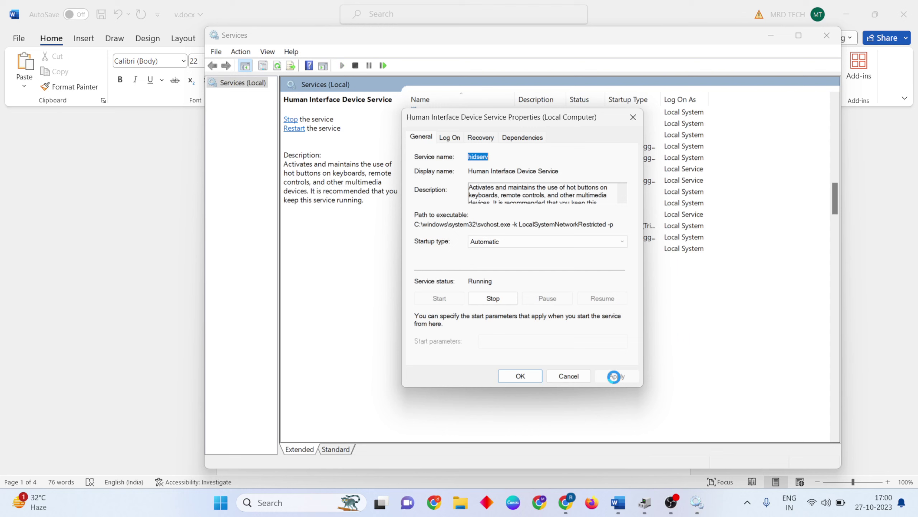
click(525, 375)
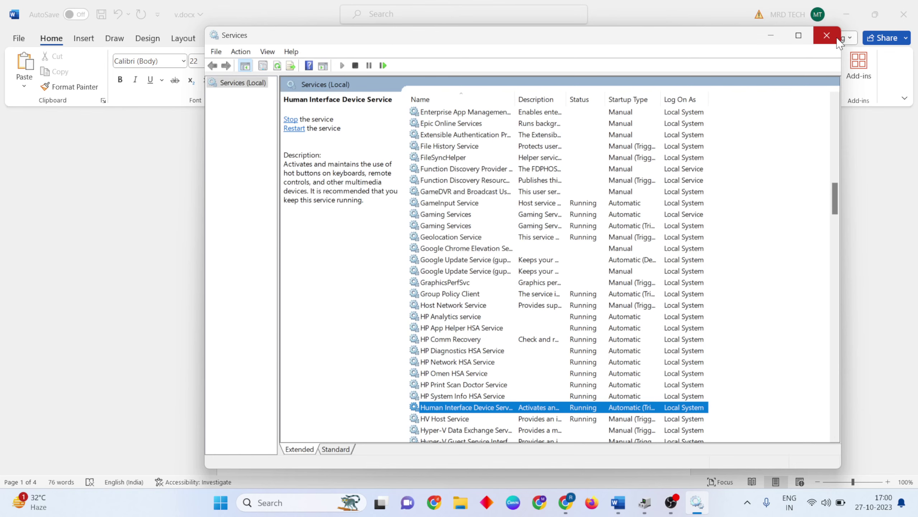
click(827, 35)
Scroll the Word notes, then bring up Windows Search showing recent apps like Device Manager
scroll(494, 269, down, 1)
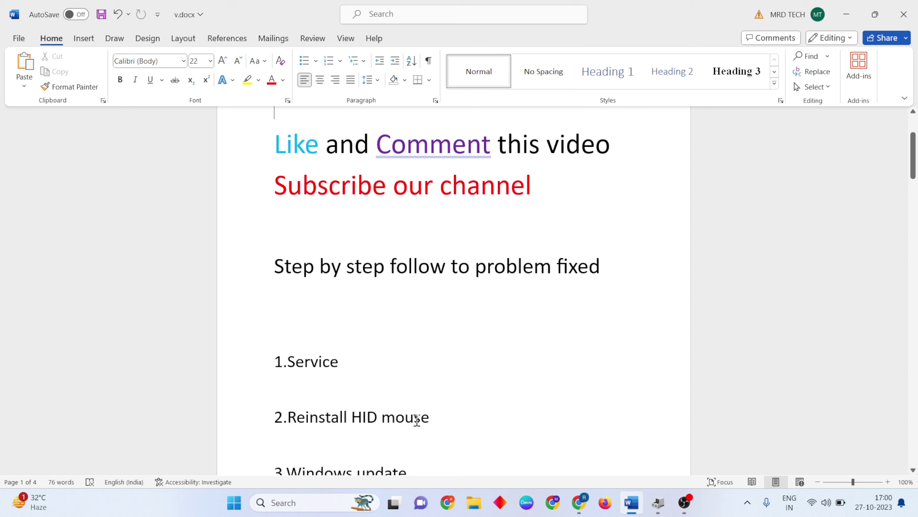
click(293, 501)
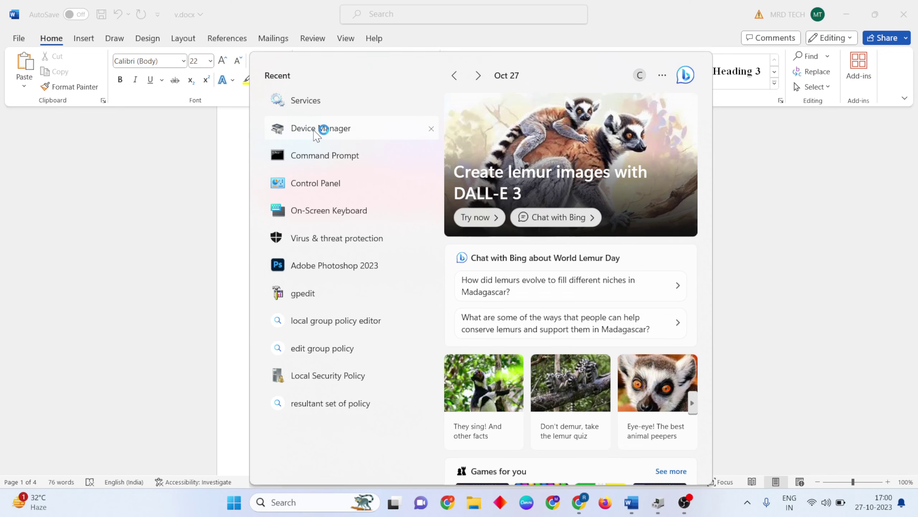
Launch Device Manager, show hidden devices, and right-click the HID-compliant mouse under Mice
click(320, 127)
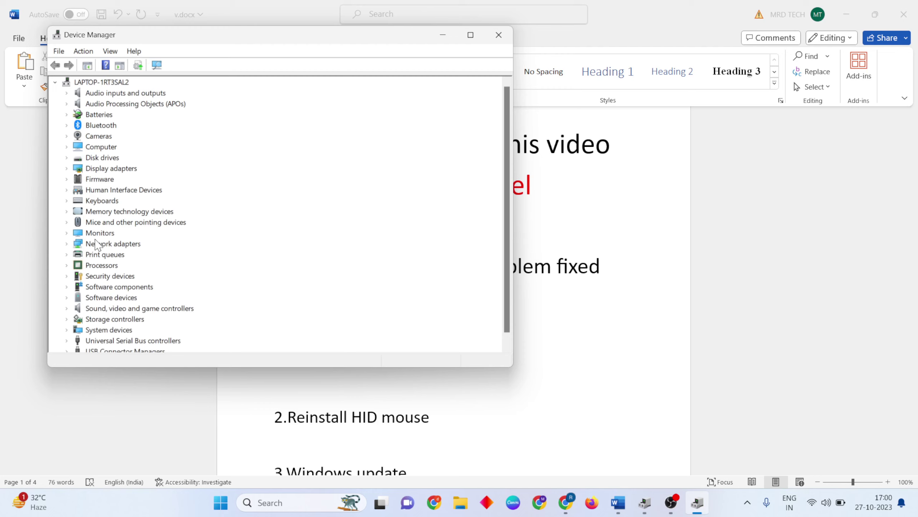
click(69, 222)
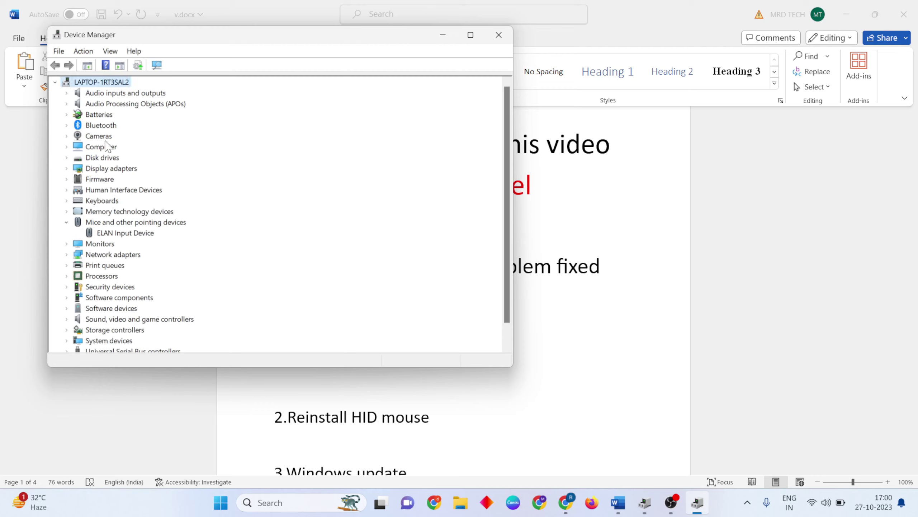
click(90, 51)
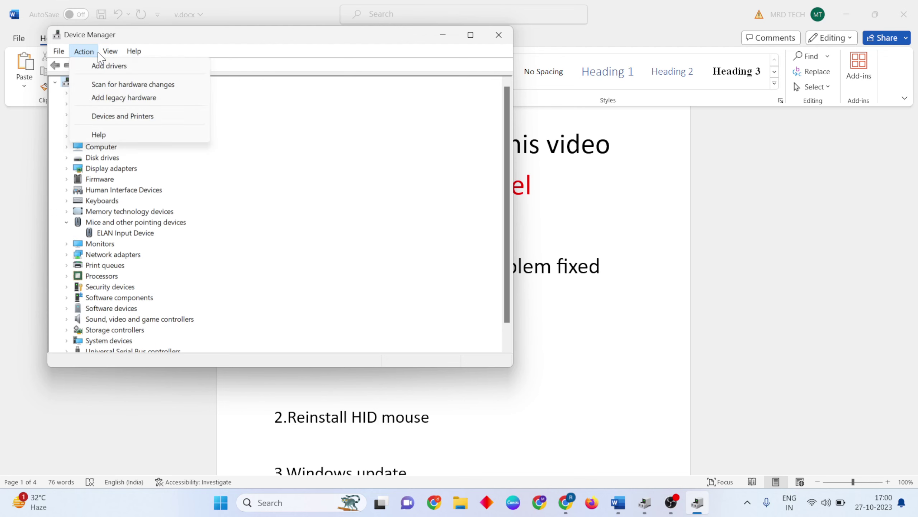
mouse_move(110, 51)
click(158, 176)
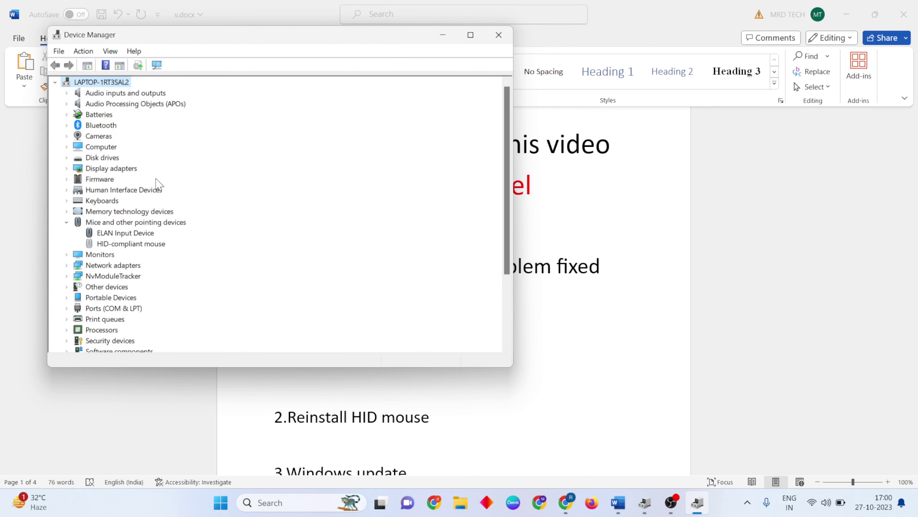
click(119, 244)
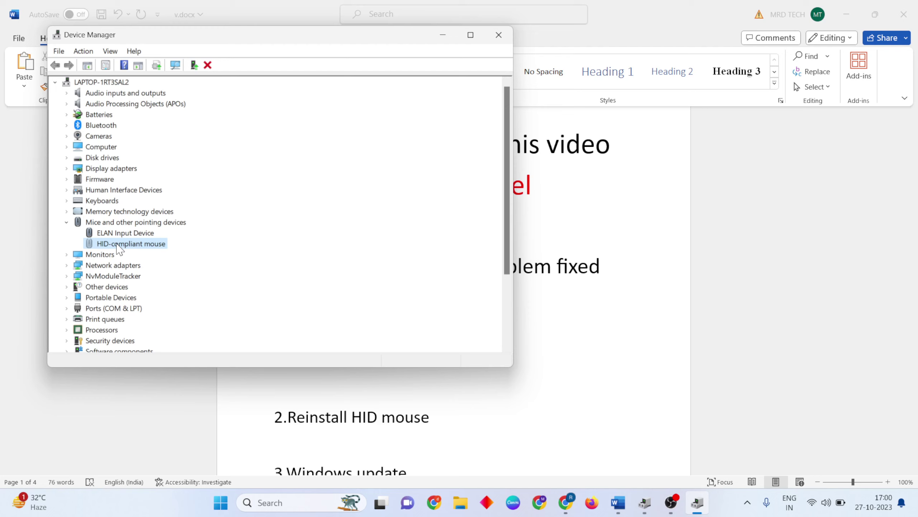
right_click(119, 245)
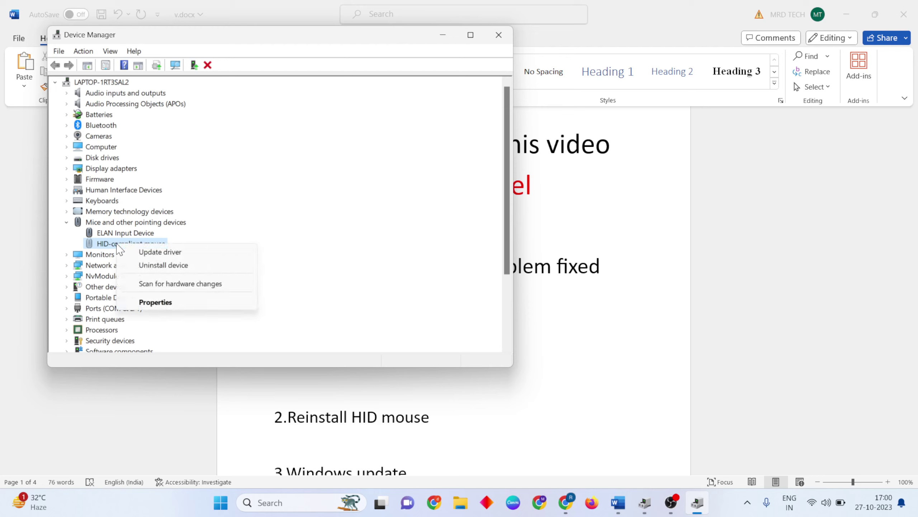
Start updating the HID-compliant mouse driver by browsing the computer for drivers
click(149, 252)
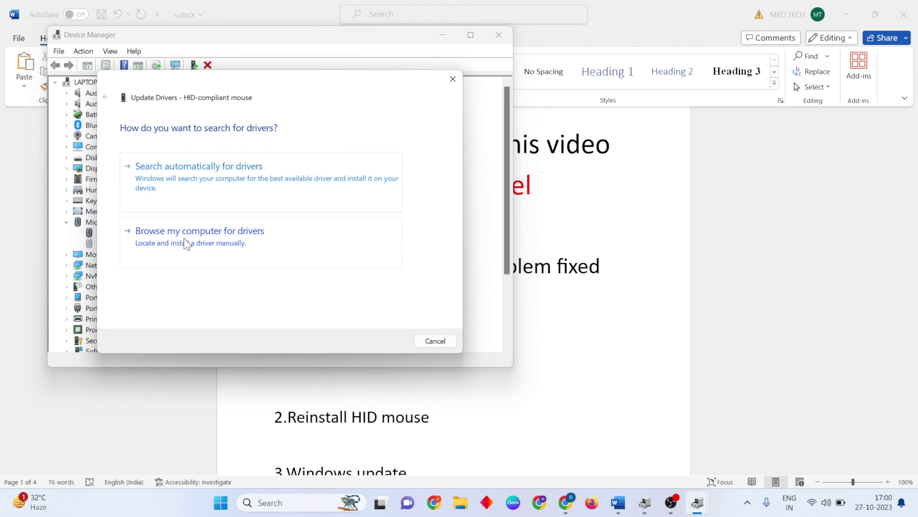
click(205, 254)
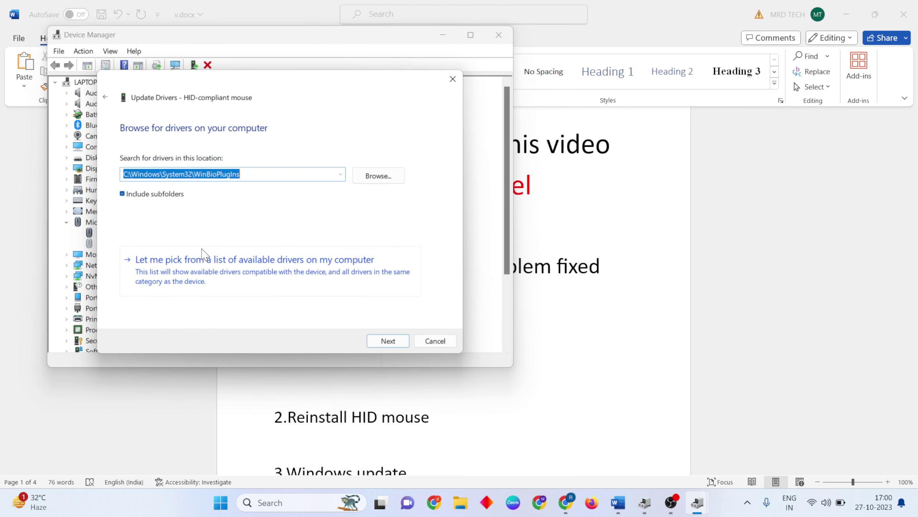
click(374, 177)
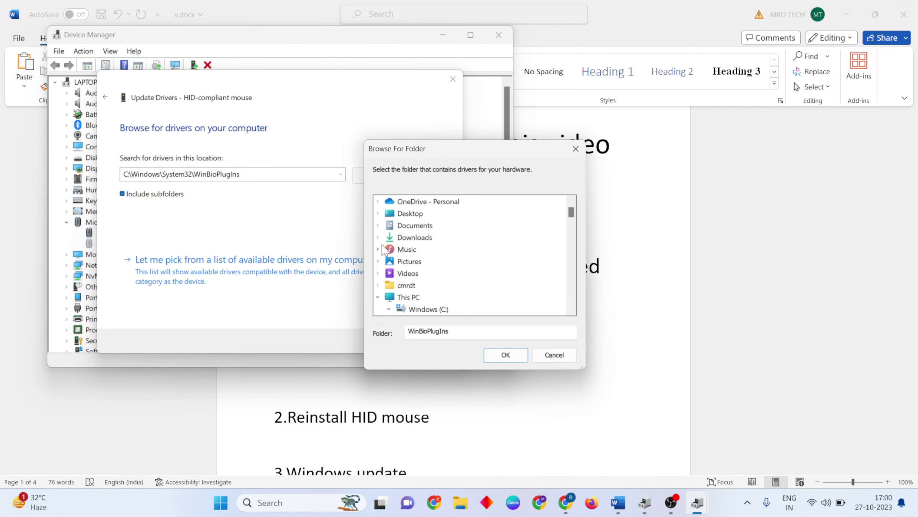
Choose C:\Windows\WinSxS as the folder to search for drivers
click(571, 310)
click(571, 310)
click(572, 310)
click(571, 310)
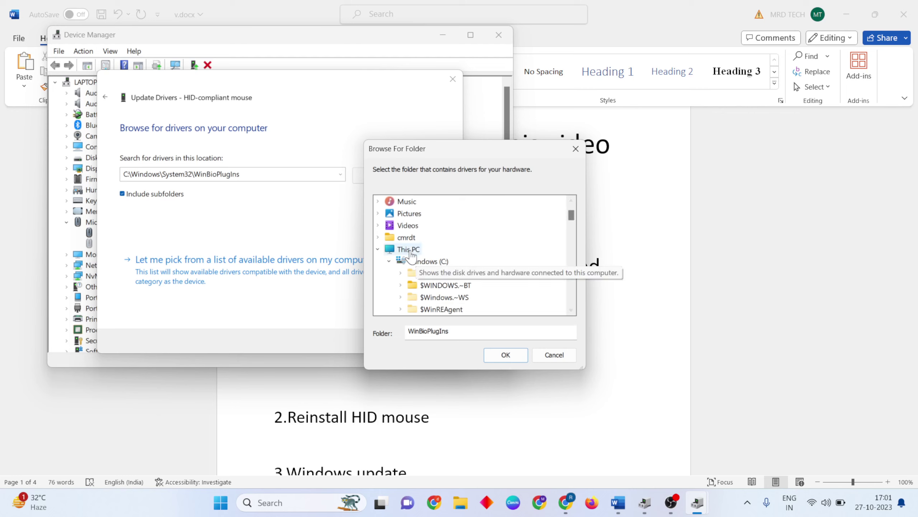
click(426, 261)
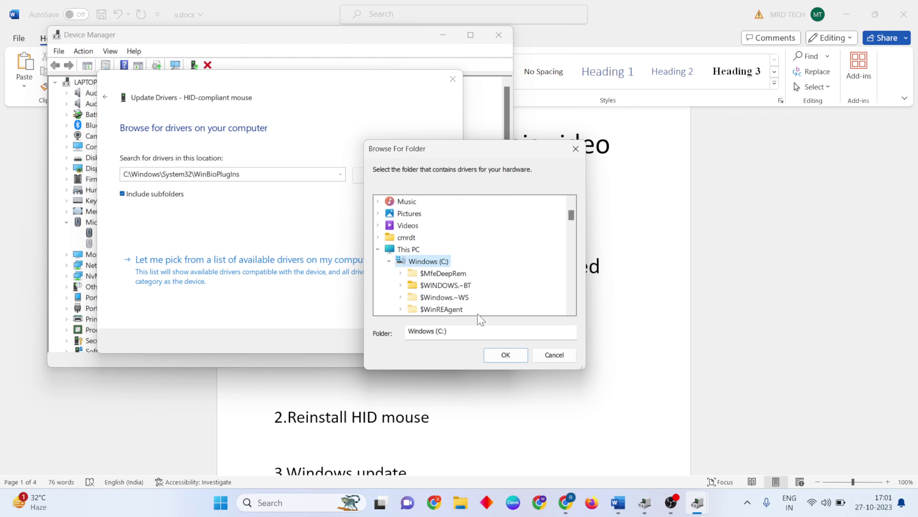
click(570, 311)
click(571, 310)
click(571, 311)
click(571, 310)
click(571, 310)
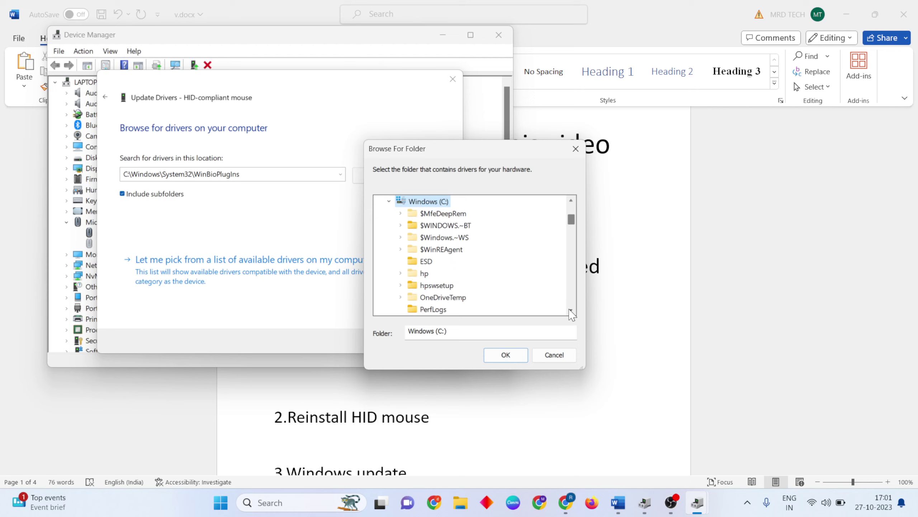
drag(571, 219, 572, 296)
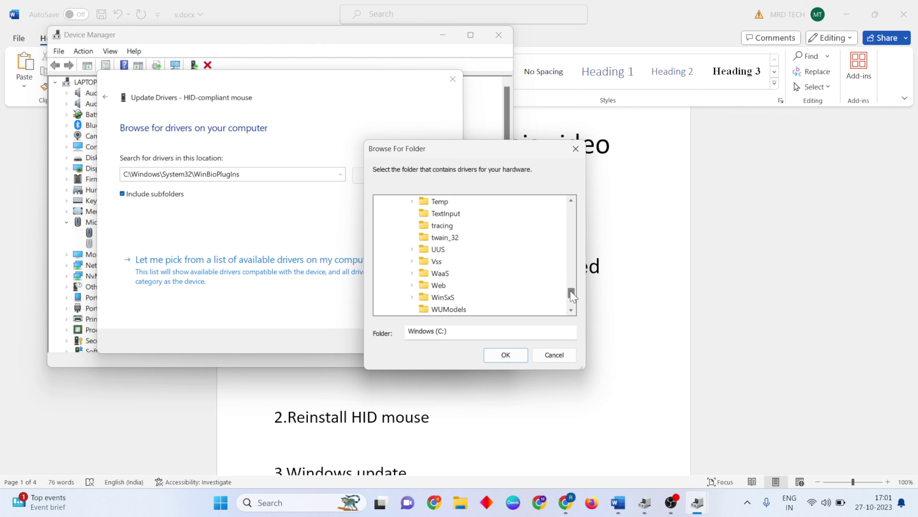
click(447, 298)
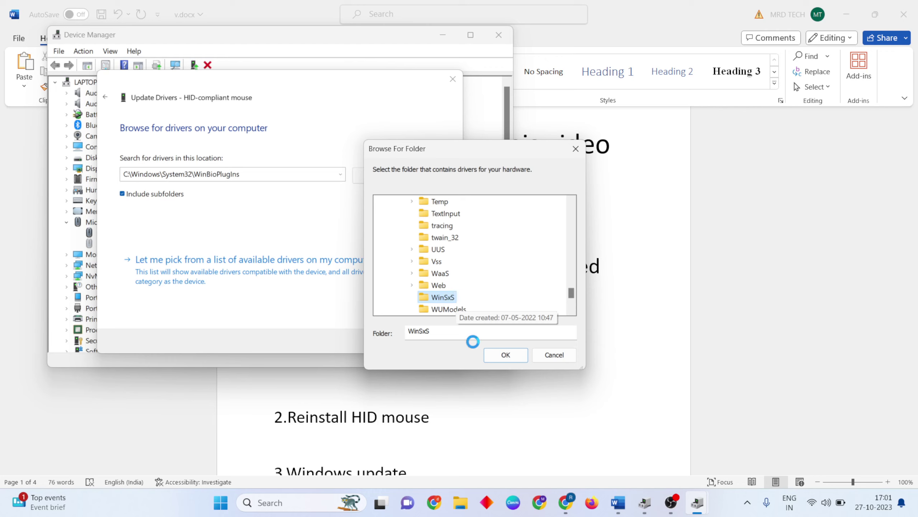
click(504, 357)
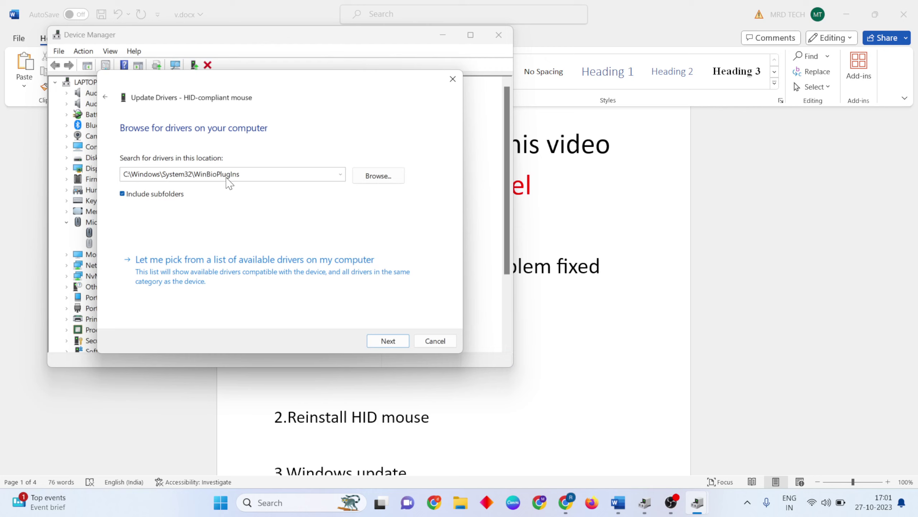
scroll(229, 182, down, 1)
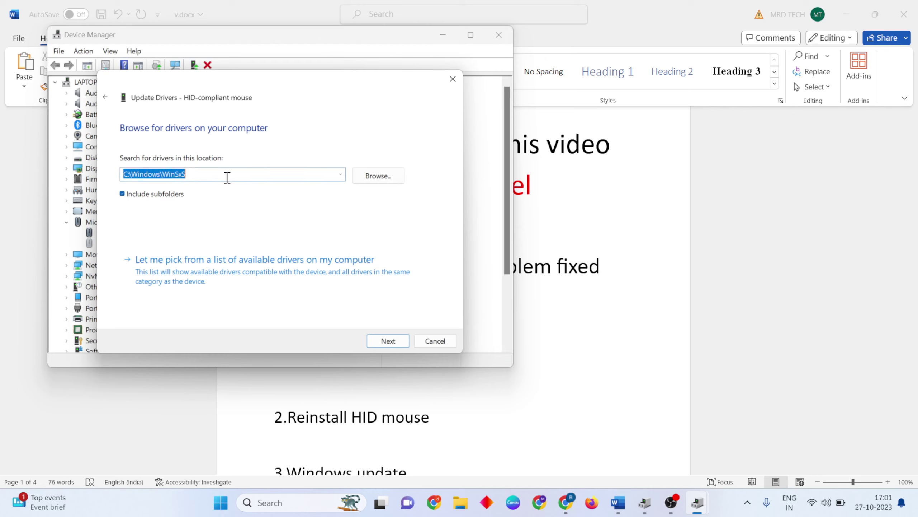
Install the HID-compliant mouse driver picked from the Mice and other pointing devices list
click(233, 173)
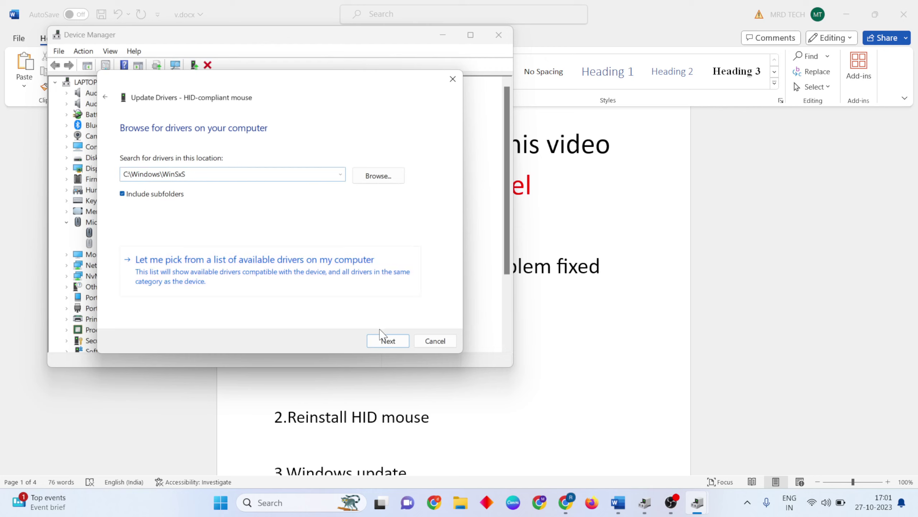
click(281, 259)
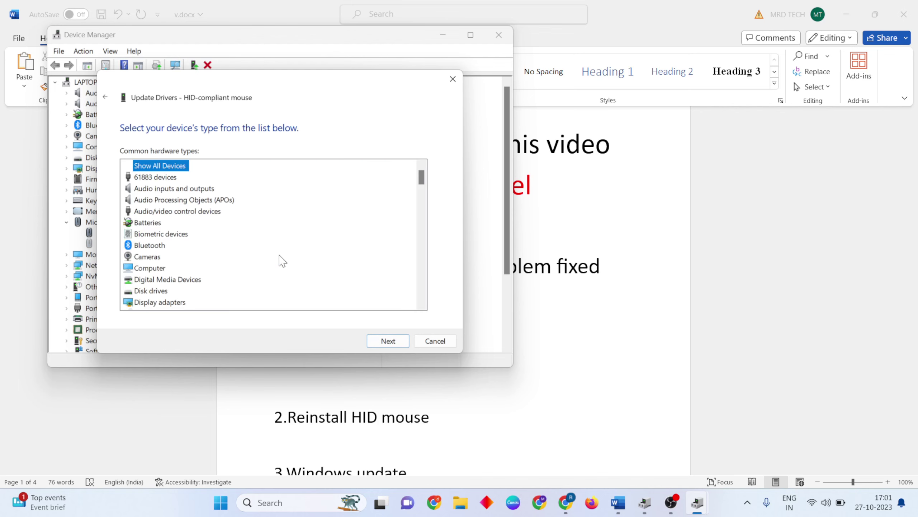
scroll(283, 261, down, 7)
scroll(282, 260, down, 9)
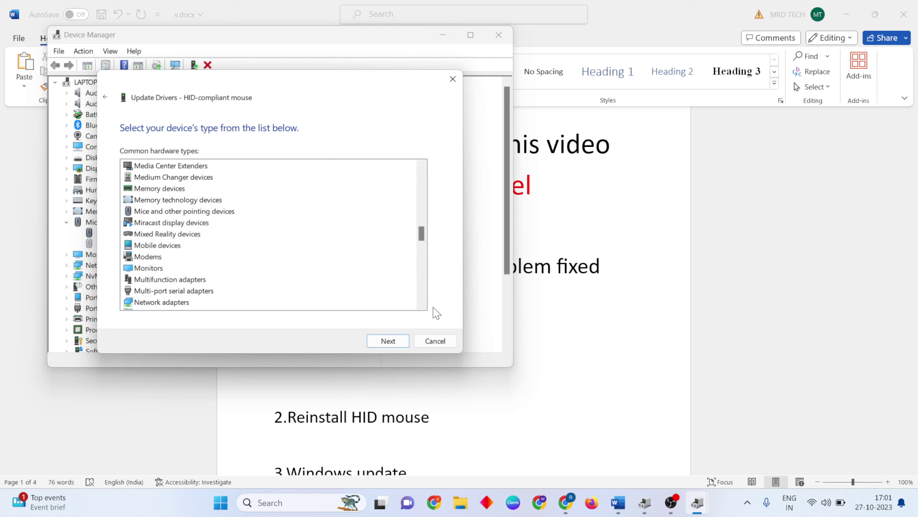
click(169, 215)
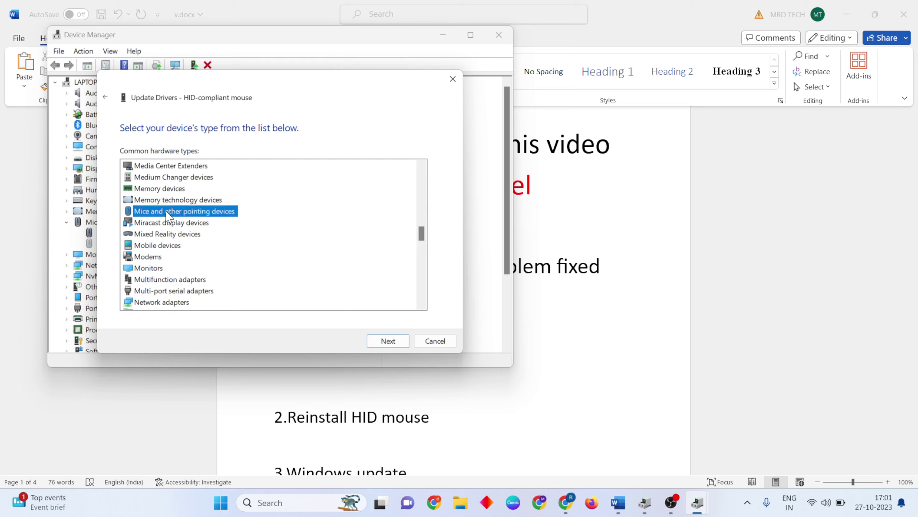
click(394, 345)
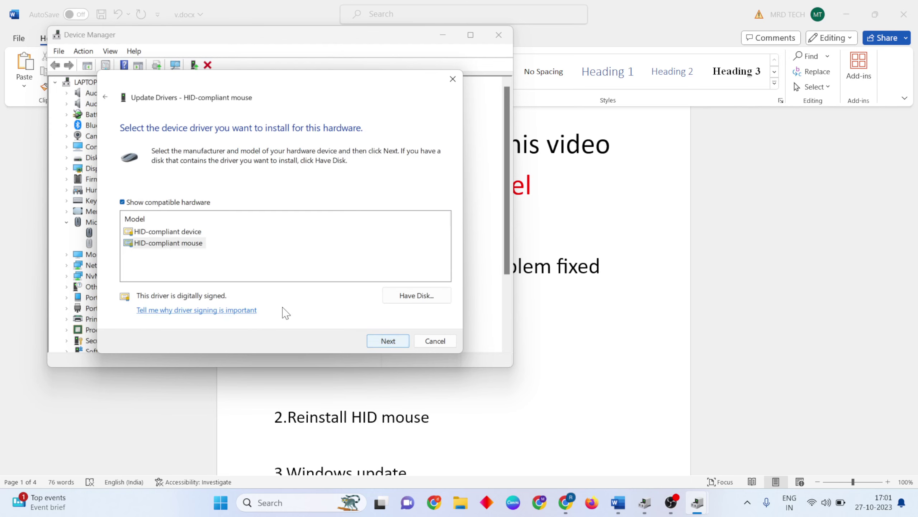
click(178, 244)
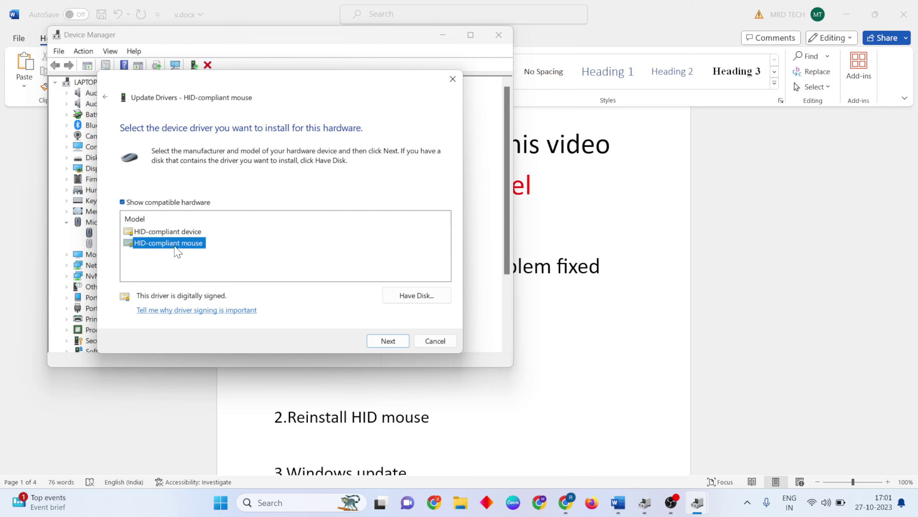
click(389, 342)
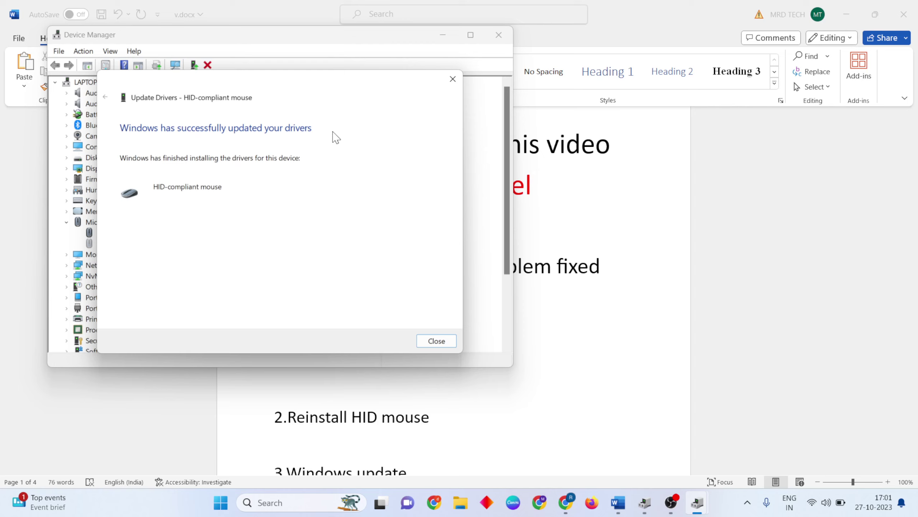
click(437, 342)
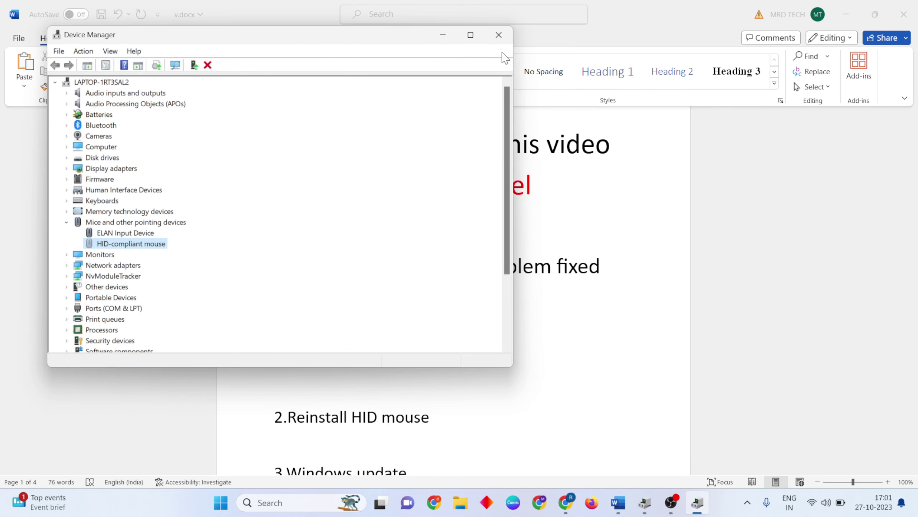
Close Device Manager and open Windows Settings from Quick Settings
click(499, 35)
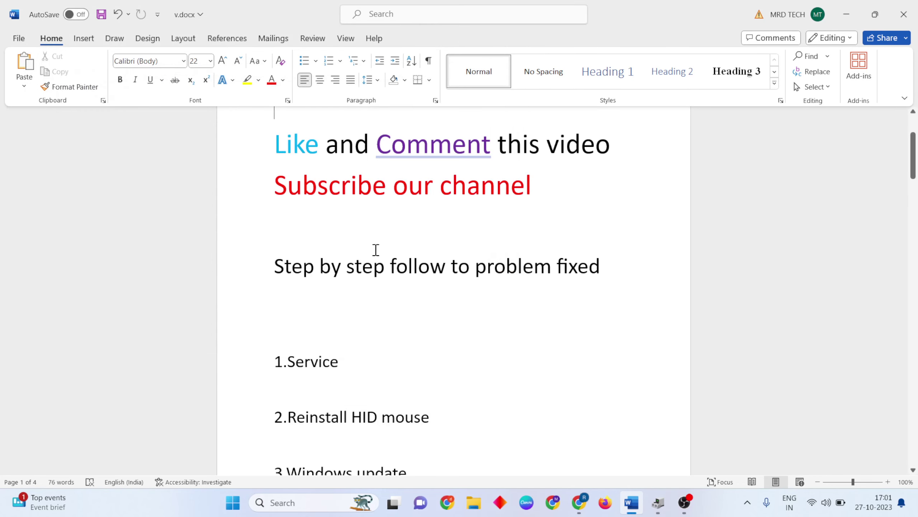
scroll(409, 319, down, 3)
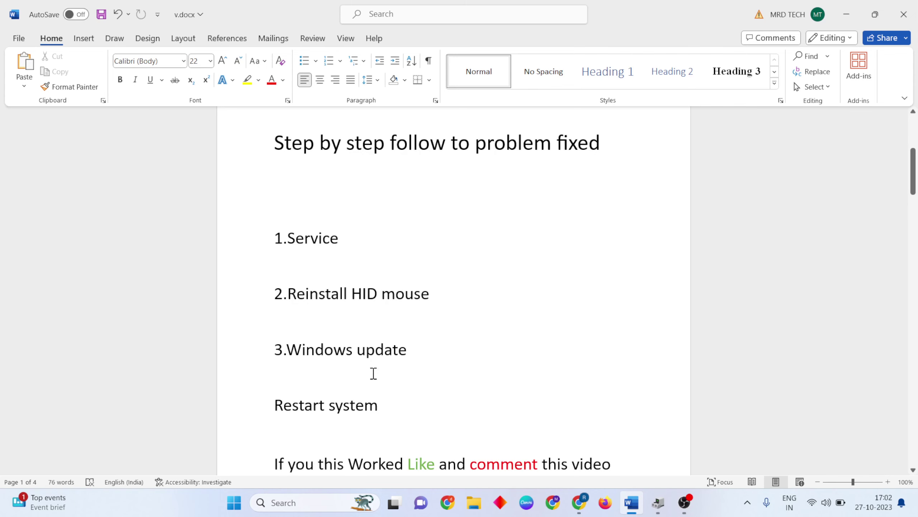
click(826, 502)
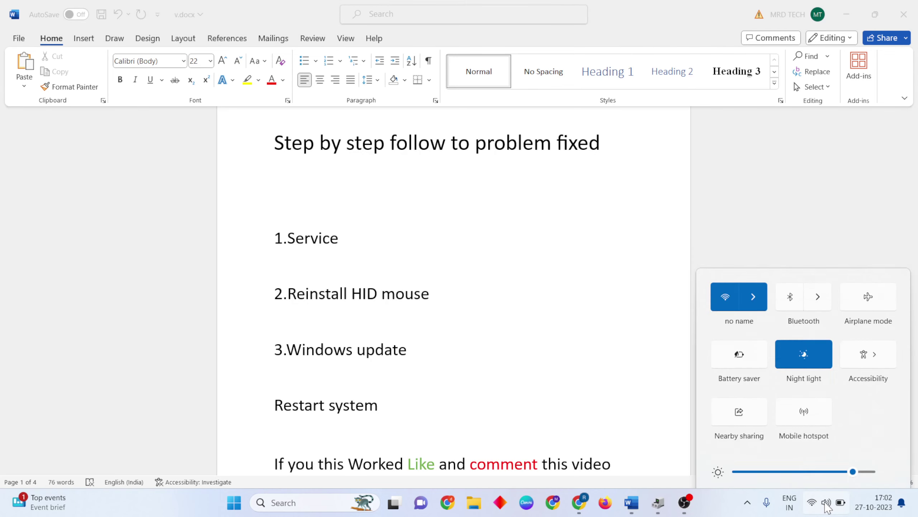
click(892, 471)
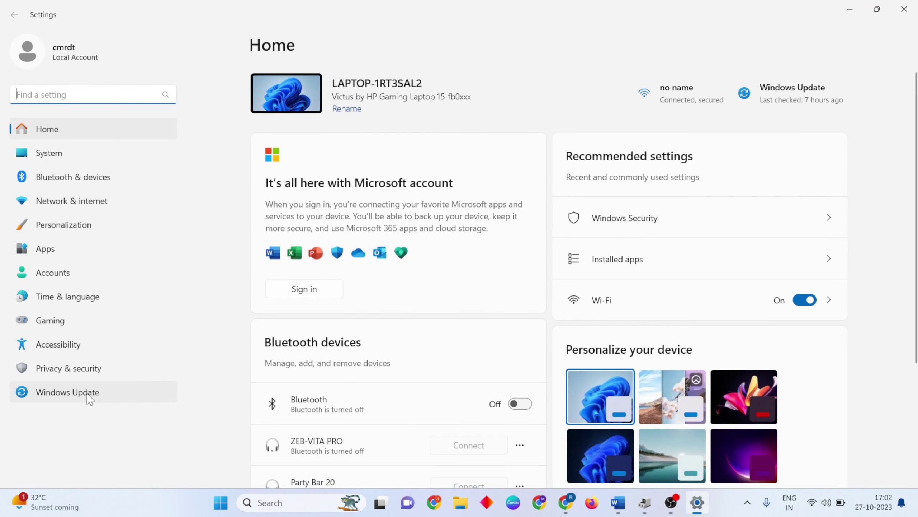
Show the Windows Update page in Settings, where updates are paused until 10-11-2023
click(90, 398)
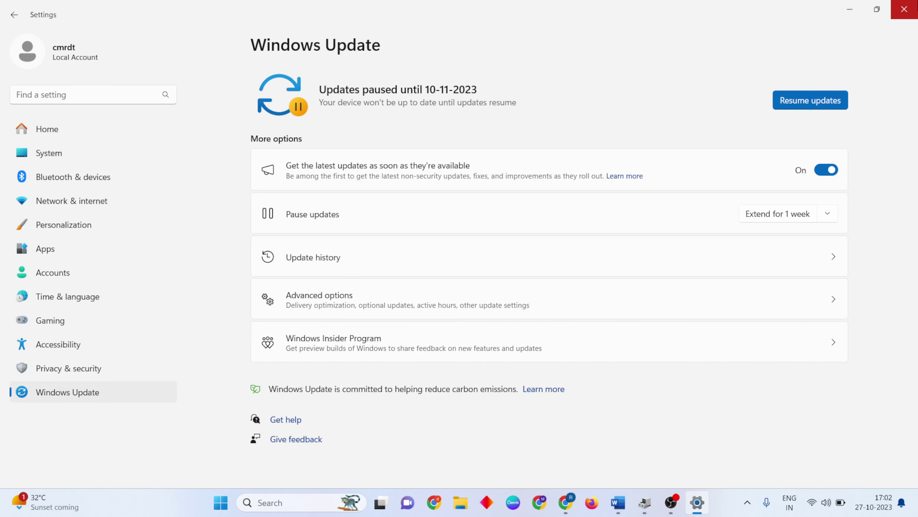
click(903, 15)
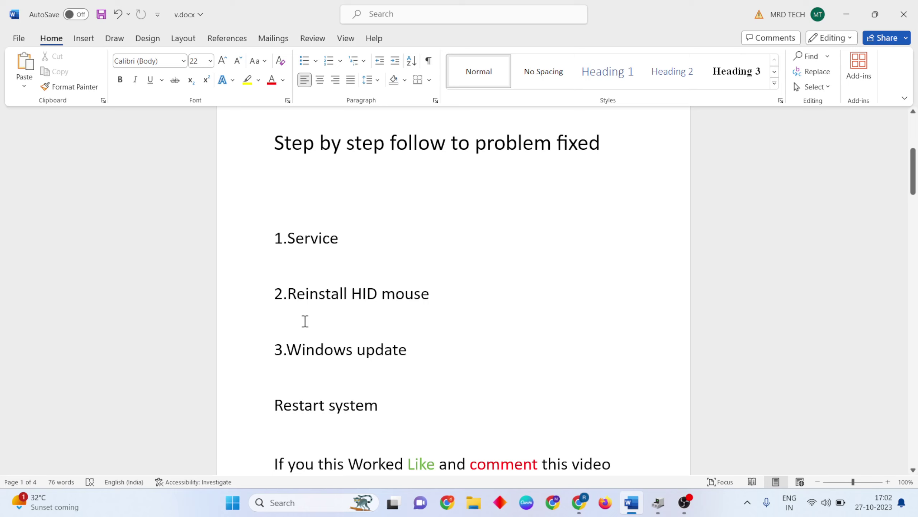